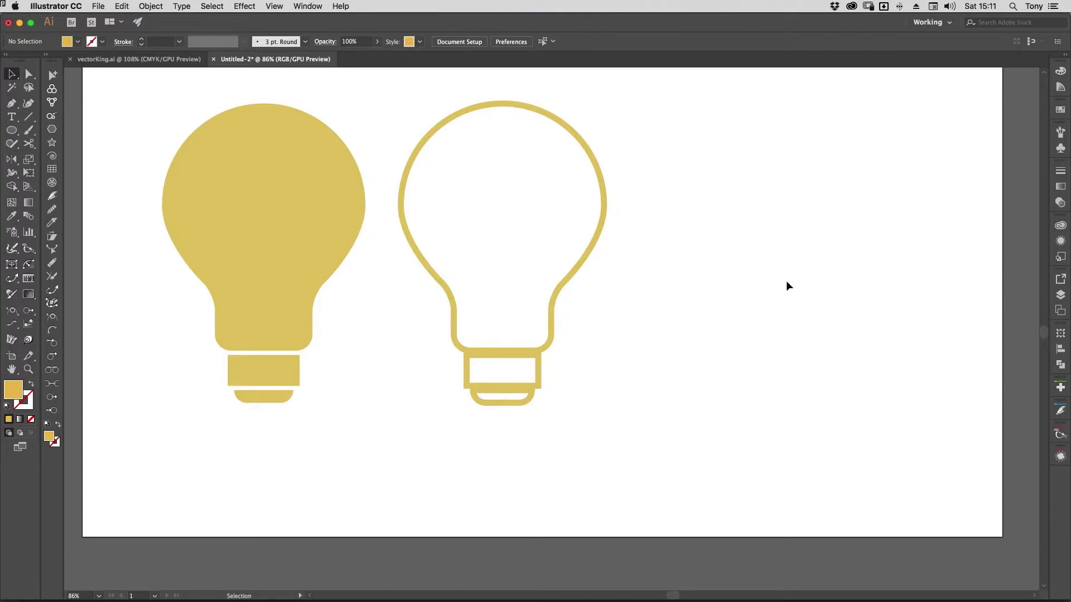
# Delete both existing light bulb drawings and shift the artboard view slightly.
pyautogui.press('super+a')
pyautogui.press('Delete')
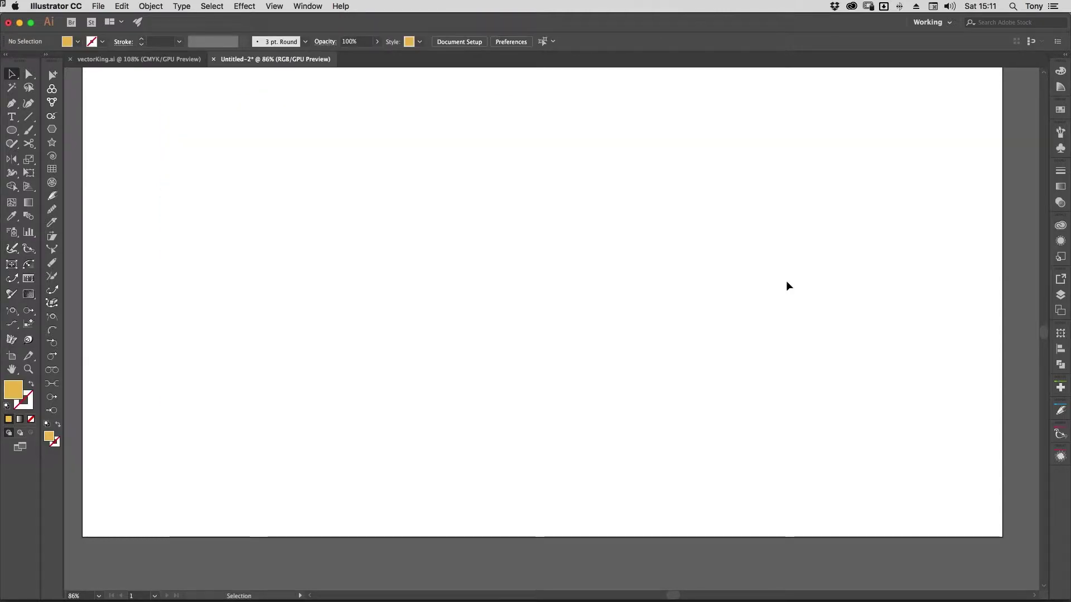
pyautogui.press('space')
pyautogui.moveTo(604, 233); pyautogui.dragTo(619, 268)
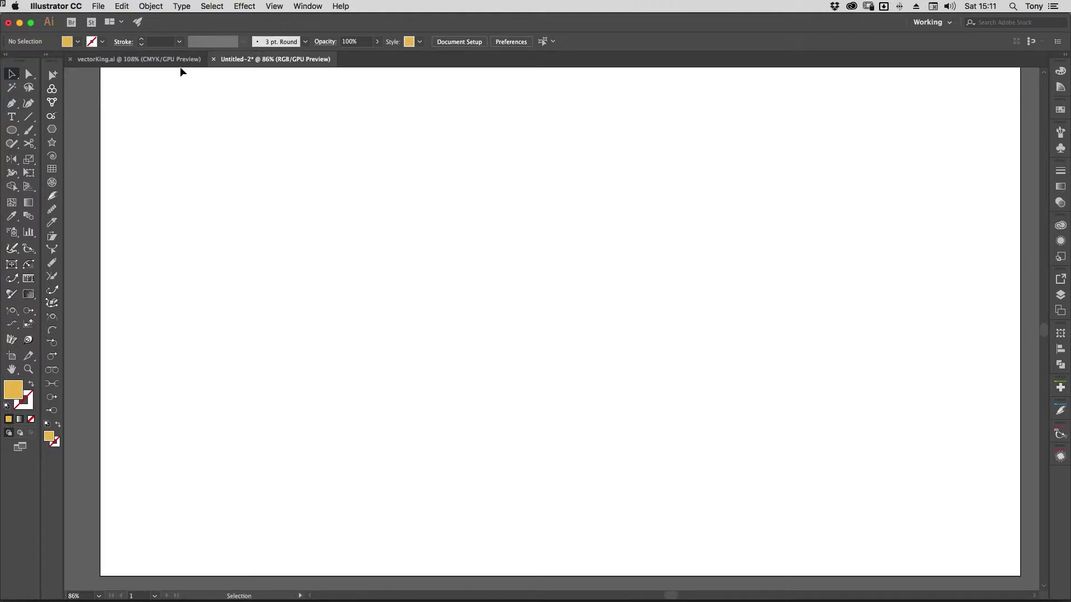
# Check the Fill swatch choices and keep yellow as the fill colour for the new drawing.
pyautogui.click(78, 42)
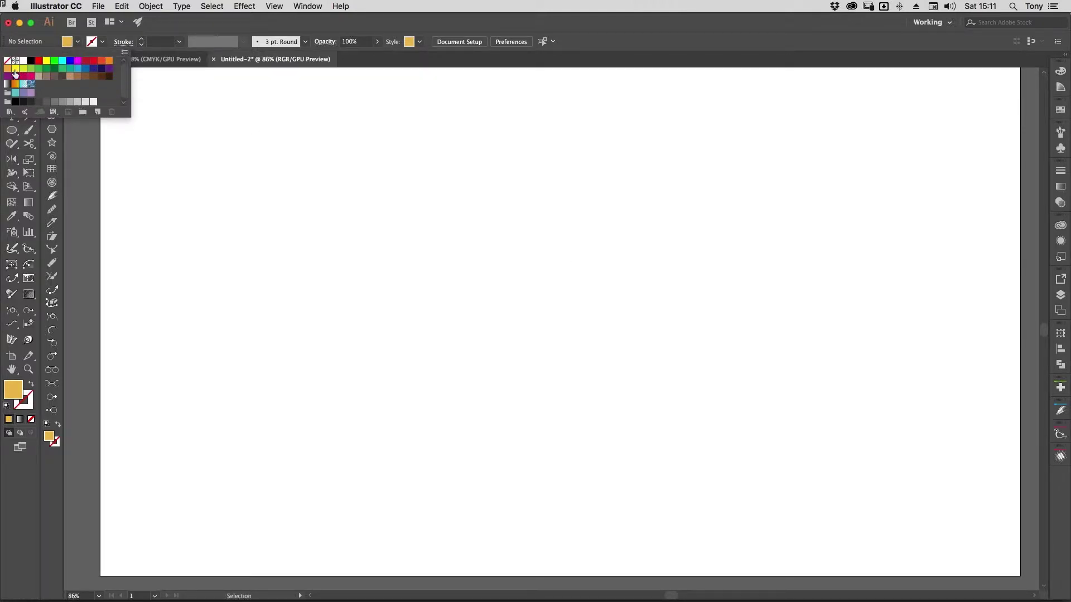
pyautogui.click(47, 43)
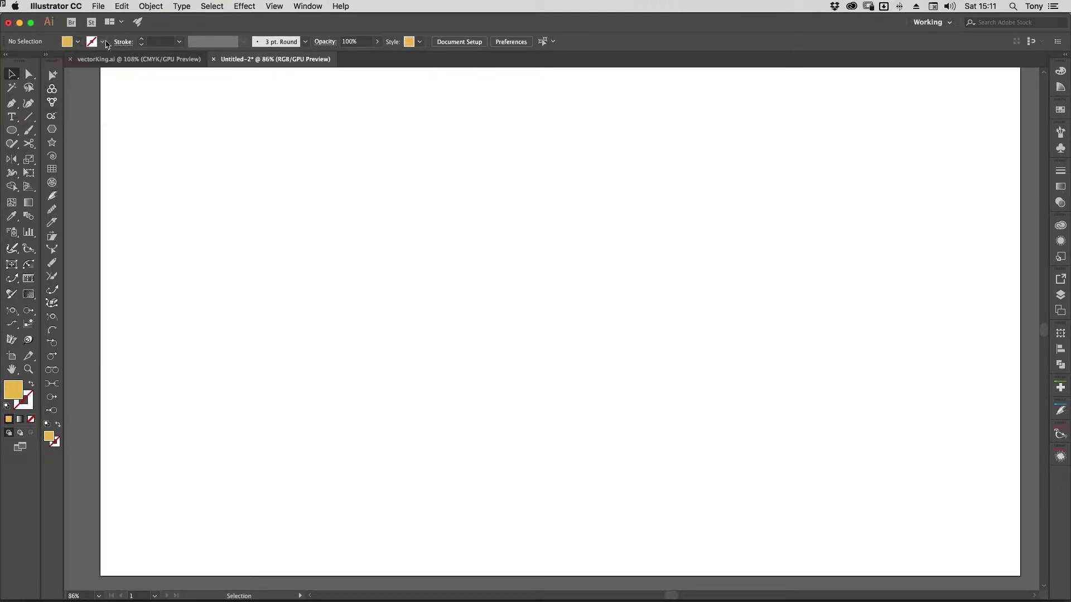
pyautogui.click(78, 41)
pyautogui.click(179, 27)
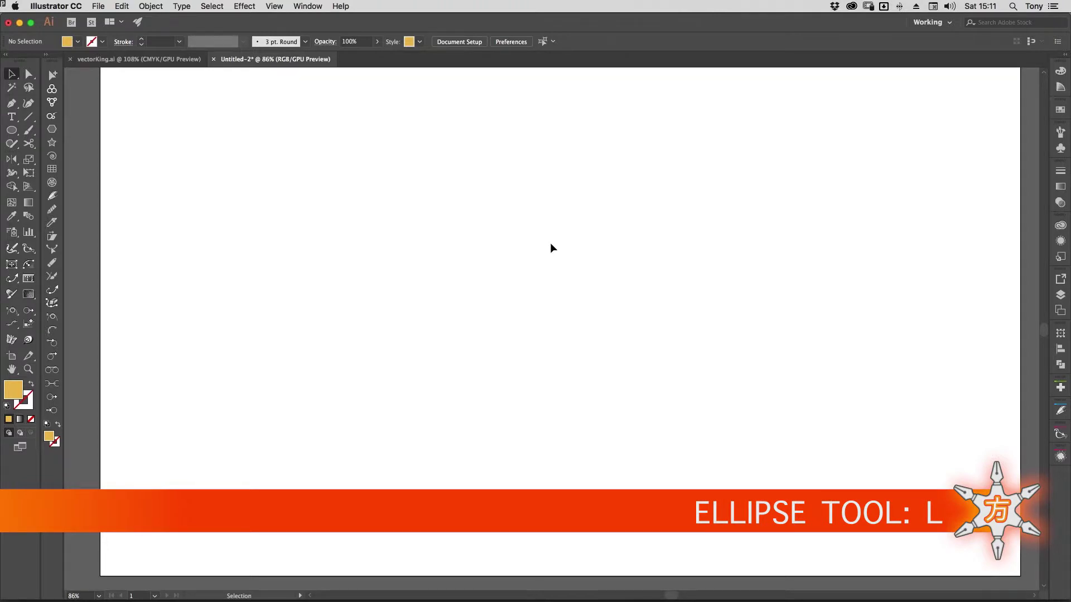
pyautogui.press('l')
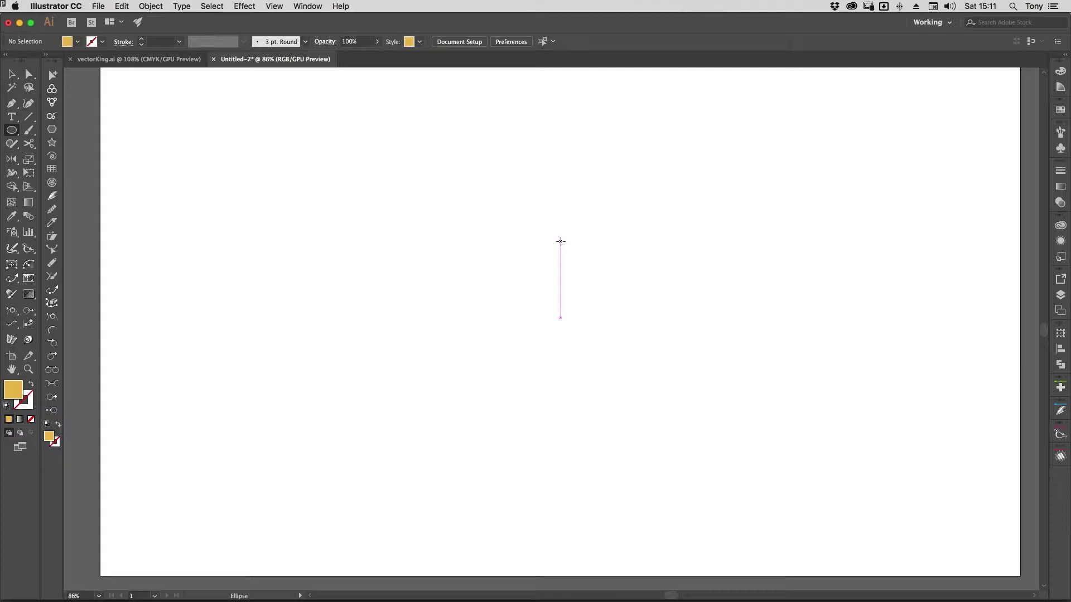
# Draw a yellow circle about 147 mm across, outward from its centre near the top of the artboard.
pyautogui.moveTo(561, 241); pyautogui.dragTo(660, 295)
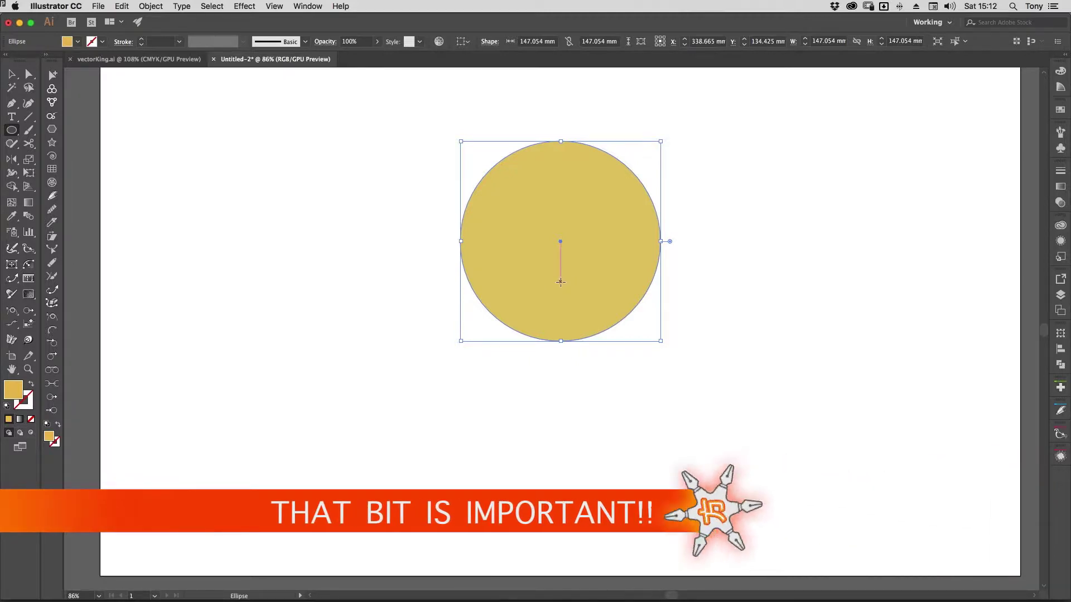
# Draw the neck, a smaller base and a thin 40.22 × 9.172 mm cap rectangle, centred under the circle.
pyautogui.press('m')
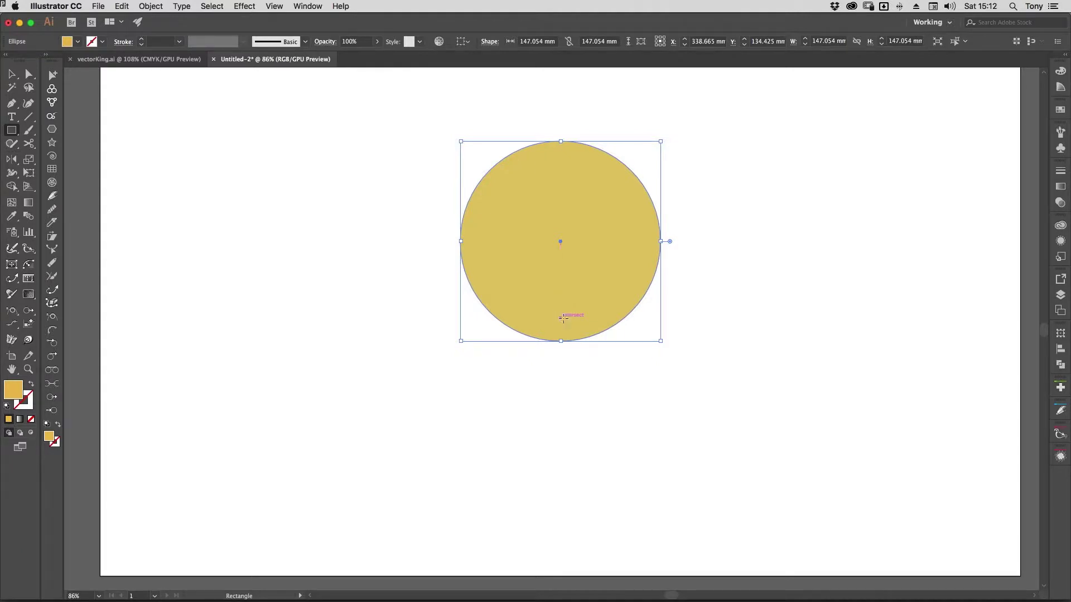
pyautogui.moveTo(562, 316); pyautogui.dragTo(607, 372)
pyautogui.scroll(1, 607, 373)
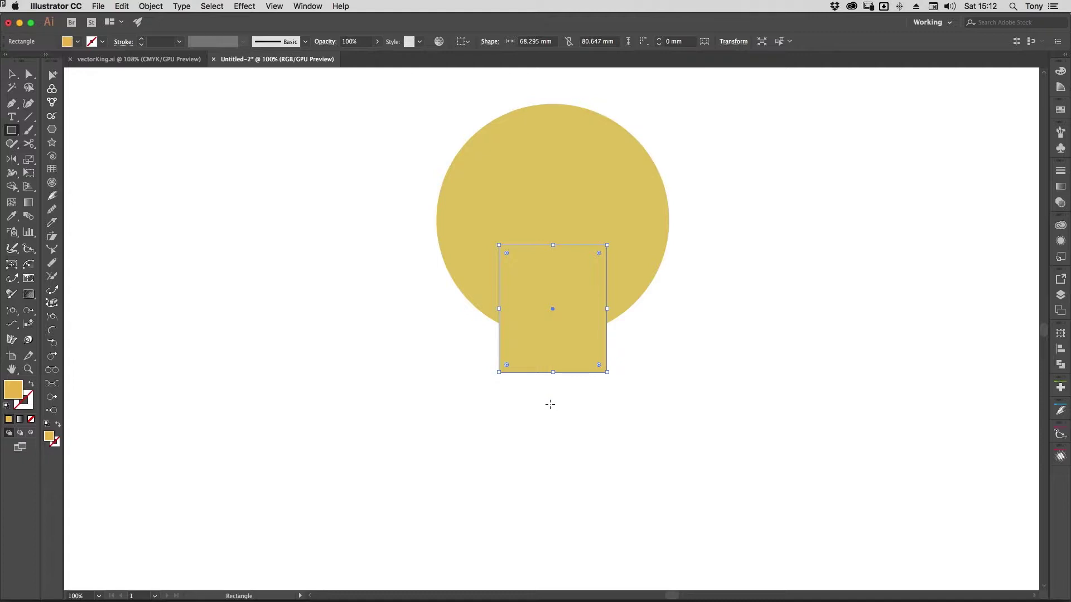
pyautogui.moveTo(551, 405); pyautogui.dragTo(592, 425)
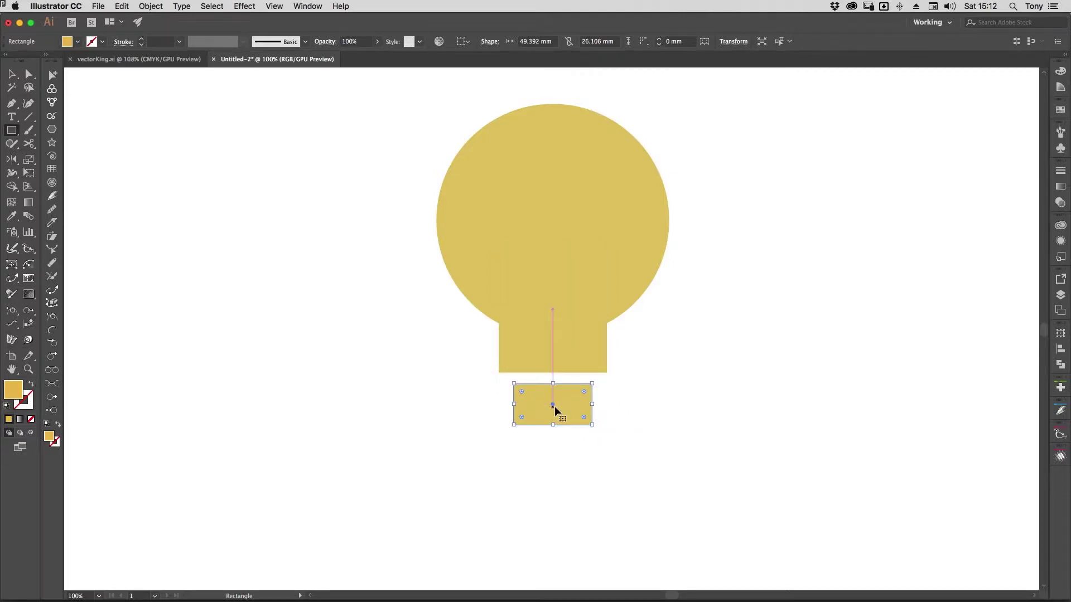
pyautogui.moveTo(554, 407); pyautogui.dragTo(554, 405)
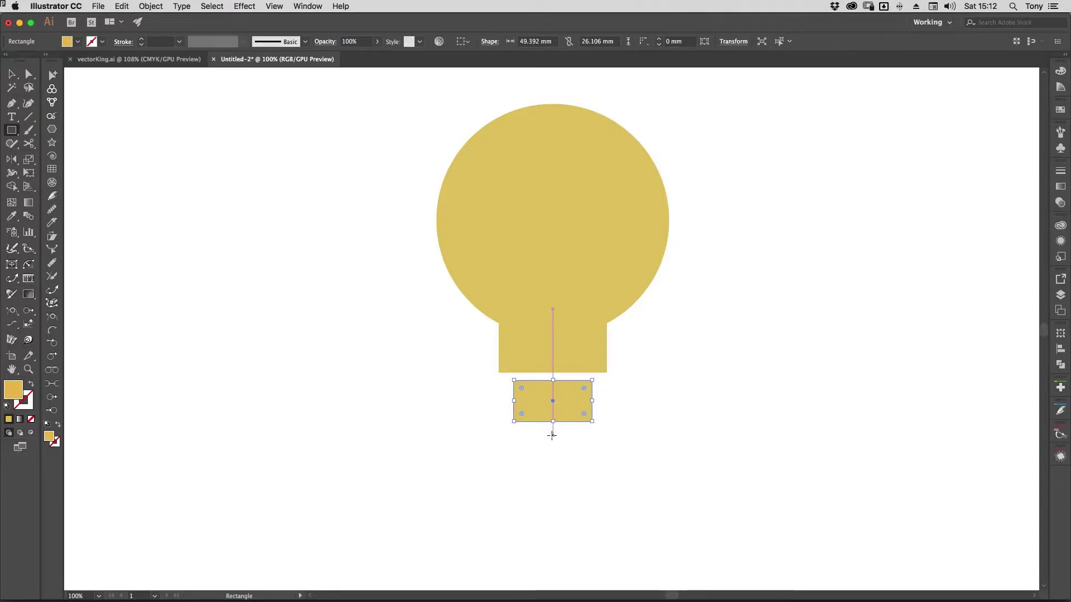
pyautogui.moveTo(552, 435); pyautogui.dragTo(585, 443)
pyautogui.scroll(3, 586, 442)
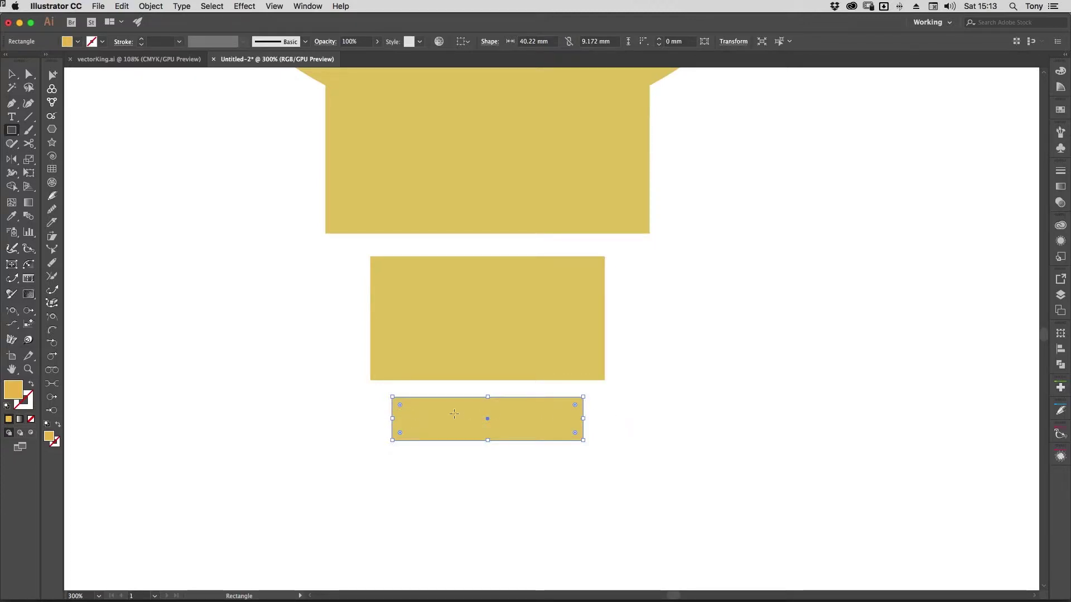
# Round the thin bottom rectangle's lower corners into full semicircles, then fit the artboard in the window.
pyautogui.press('a')
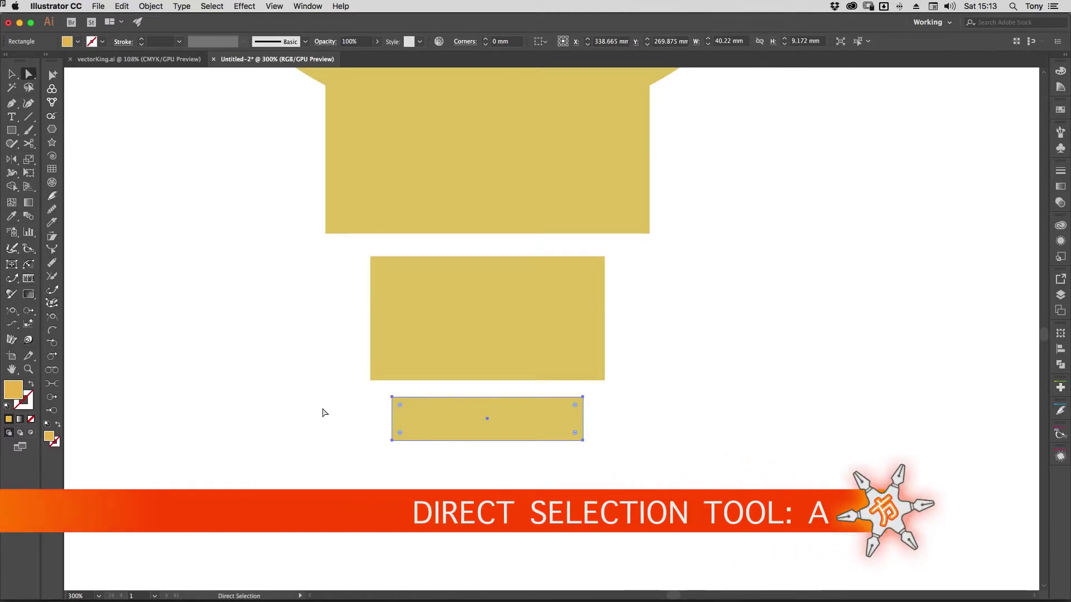
pyautogui.moveTo(360, 463); pyautogui.dragTo(614, 429)
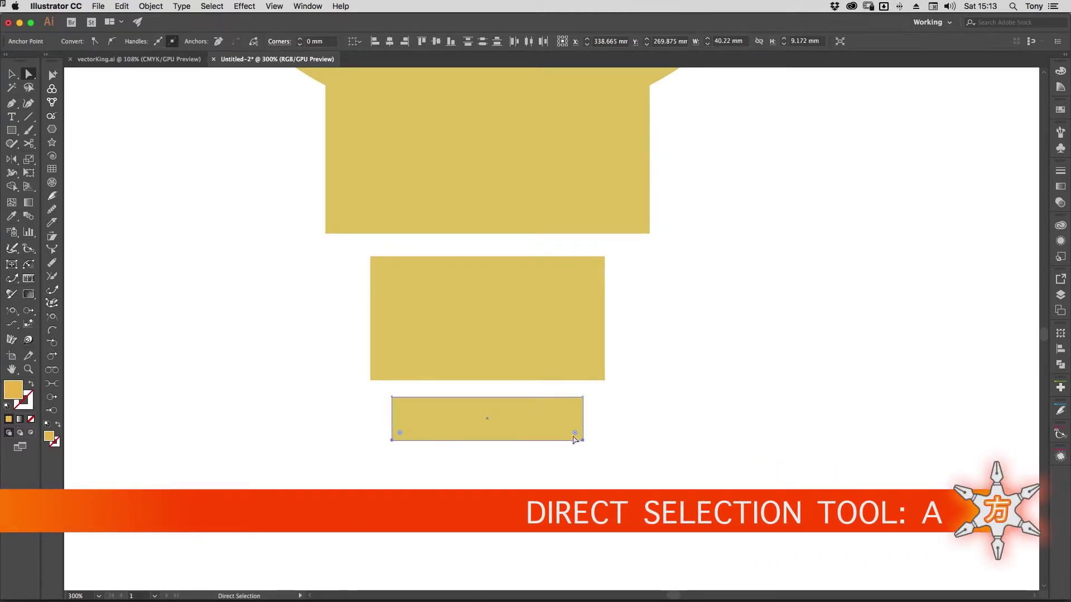
pyautogui.moveTo(576, 435); pyautogui.dragTo(445, 370)
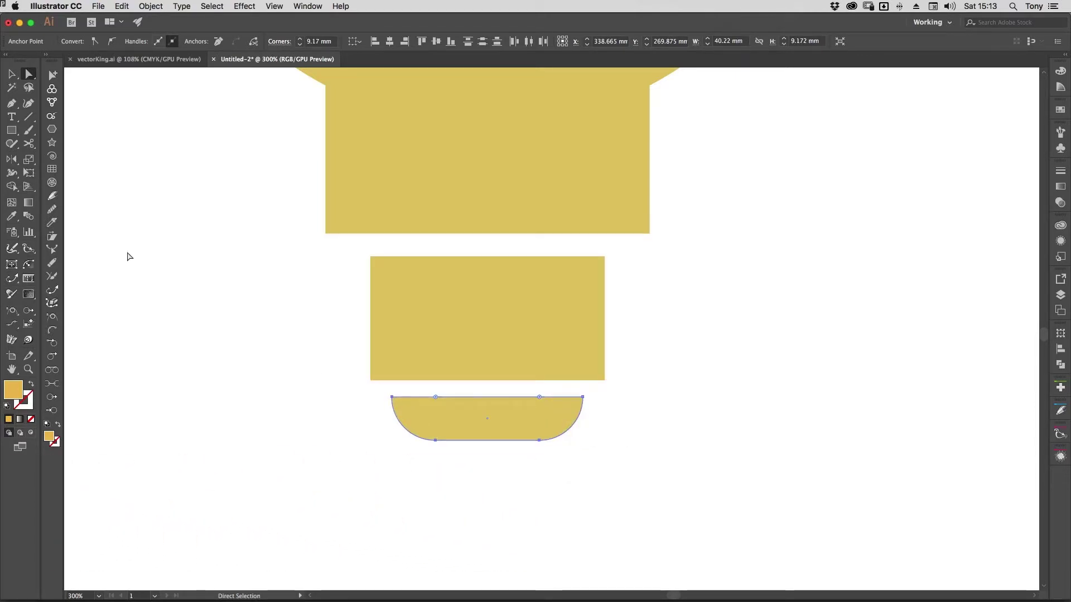
pyautogui.click(11, 73)
pyautogui.press('a')
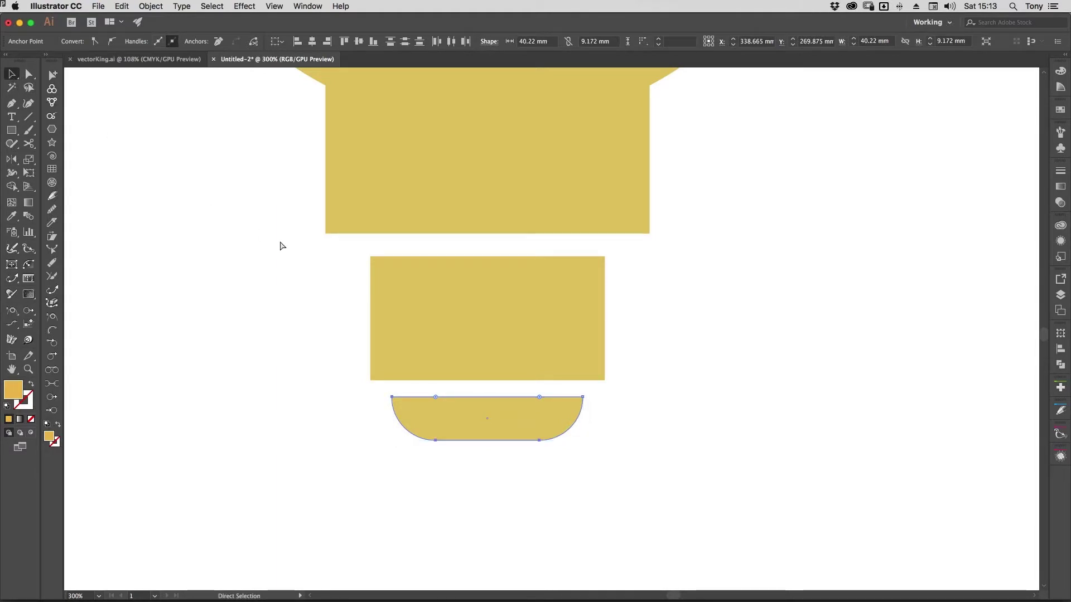
pyautogui.press('super+0')
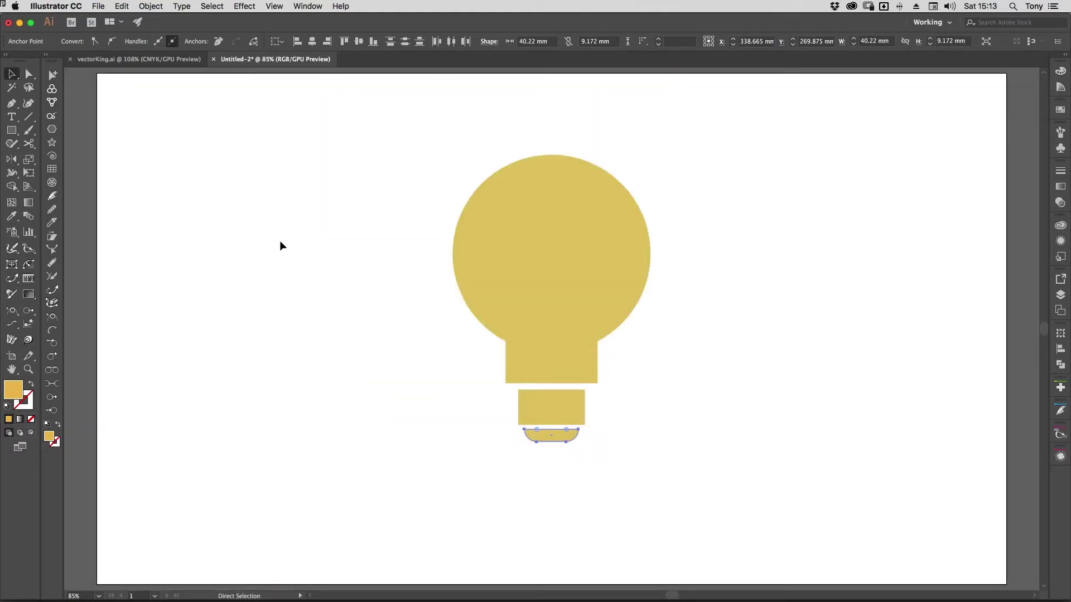
pyautogui.press('v')
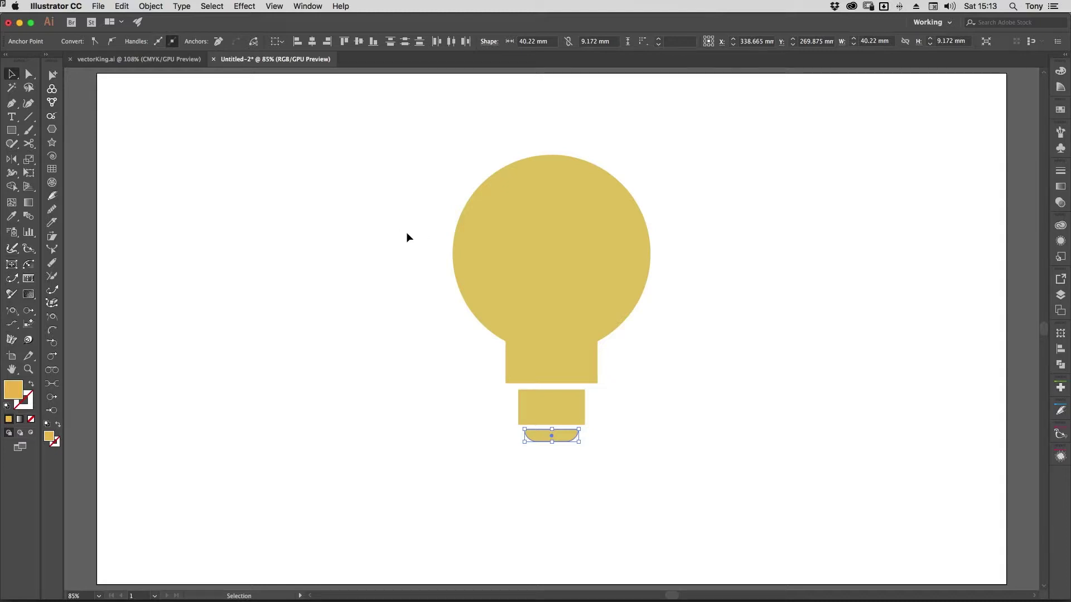
pyautogui.moveTo(406, 233); pyautogui.dragTo(580, 359)
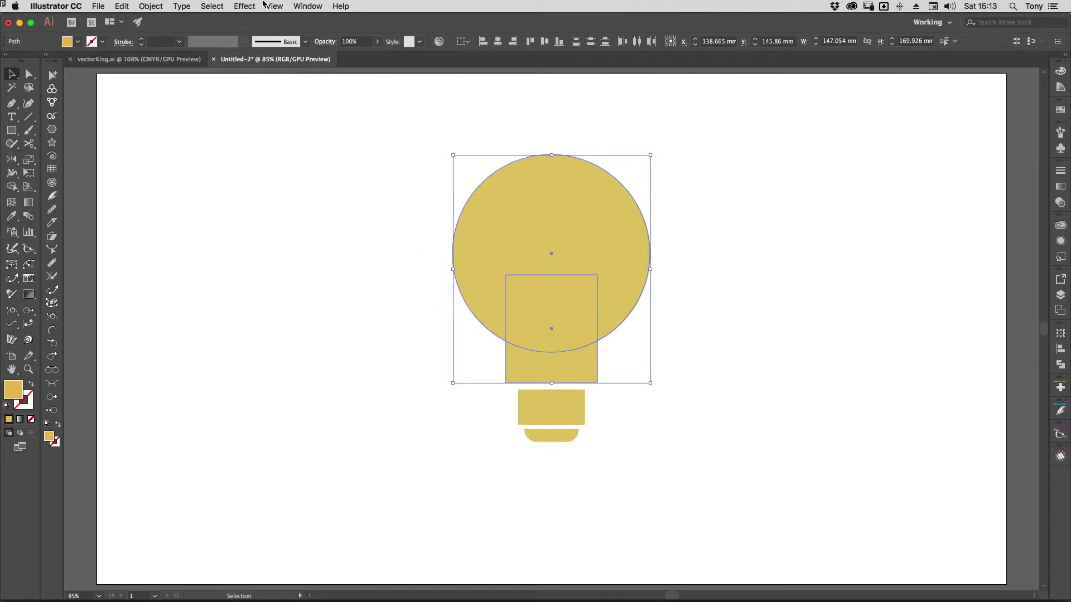
# Unite the circle and neck rectangle with Pathfinder, then check the result in Outline view.
pyautogui.click(307, 6)
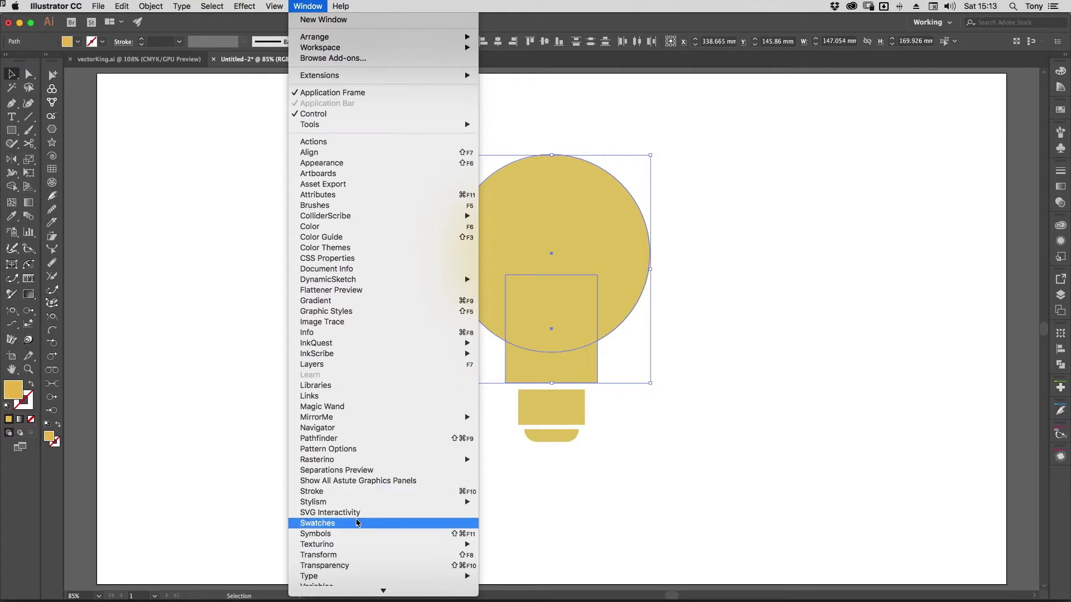
pyautogui.click(361, 441)
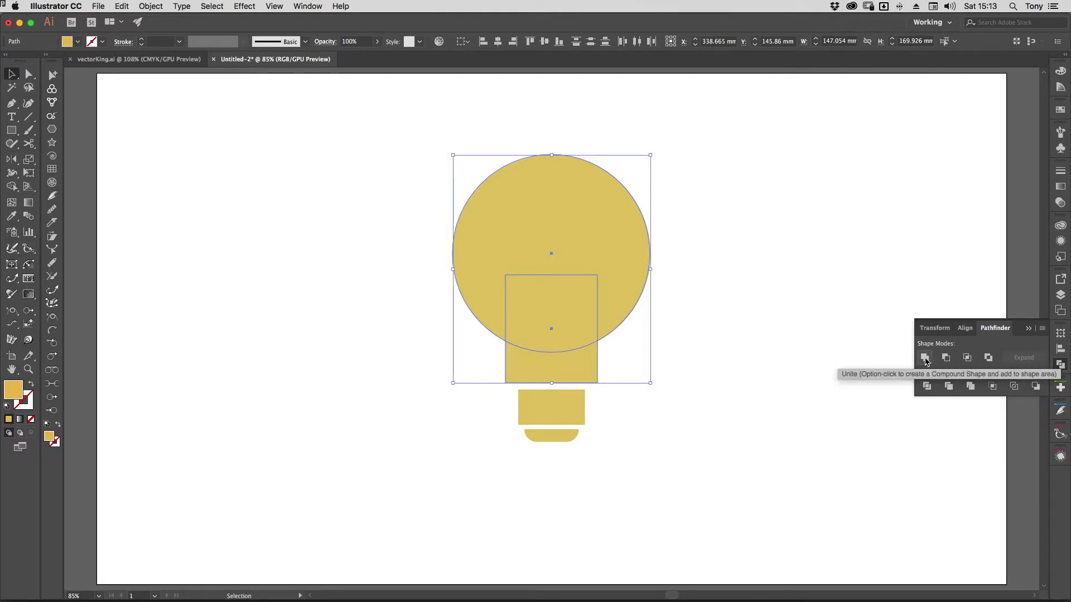
pyautogui.click(925, 361)
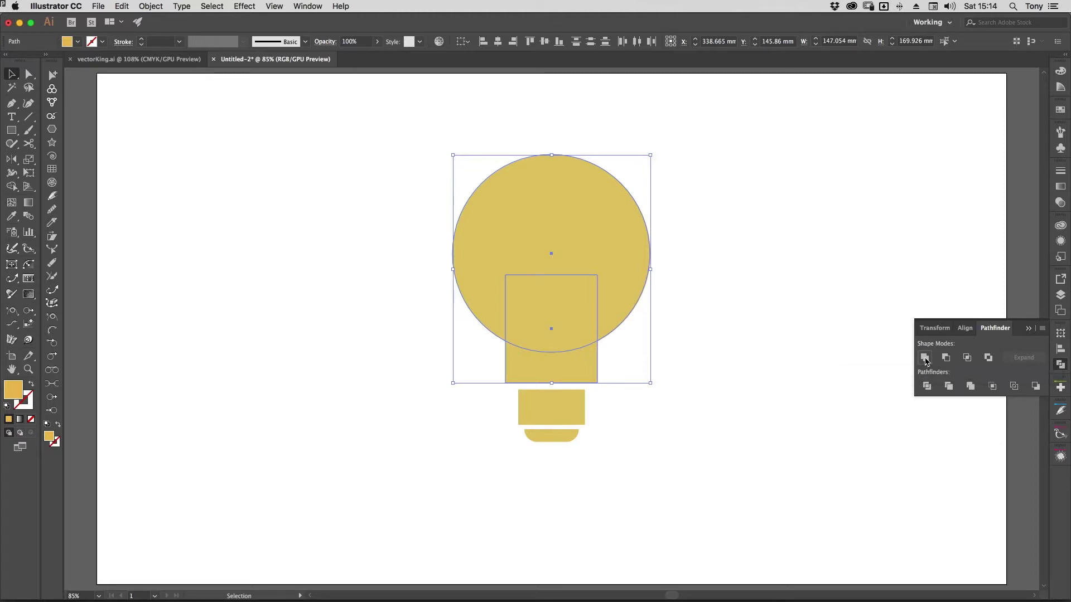
pyautogui.click(733, 297)
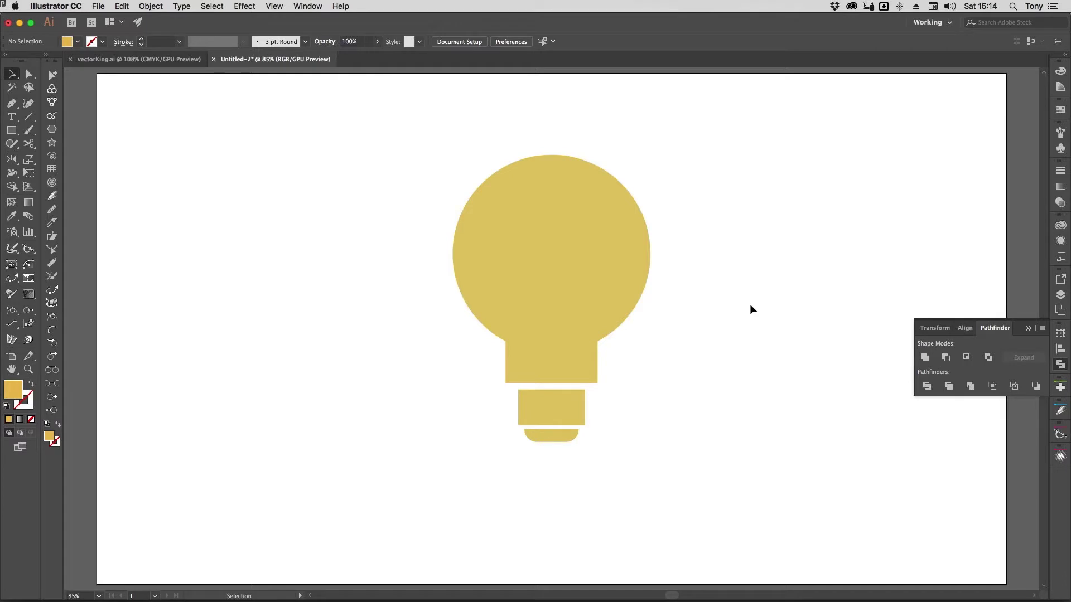
pyautogui.press('a')
pyautogui.hotkey('ctrl', 'y')
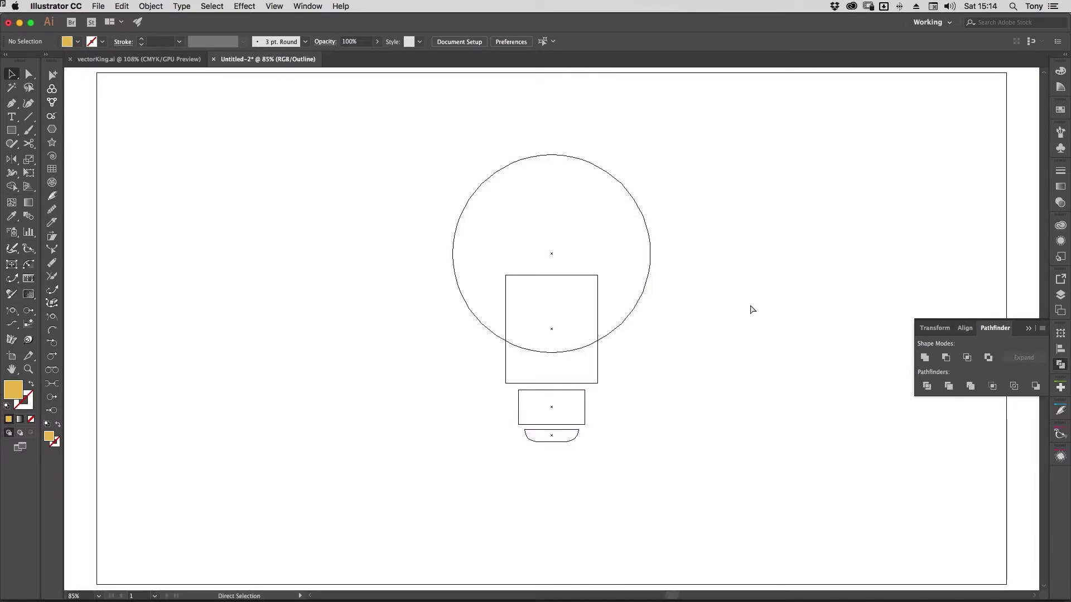
pyautogui.press('v')
pyautogui.hotkey('ctrl', 'y')
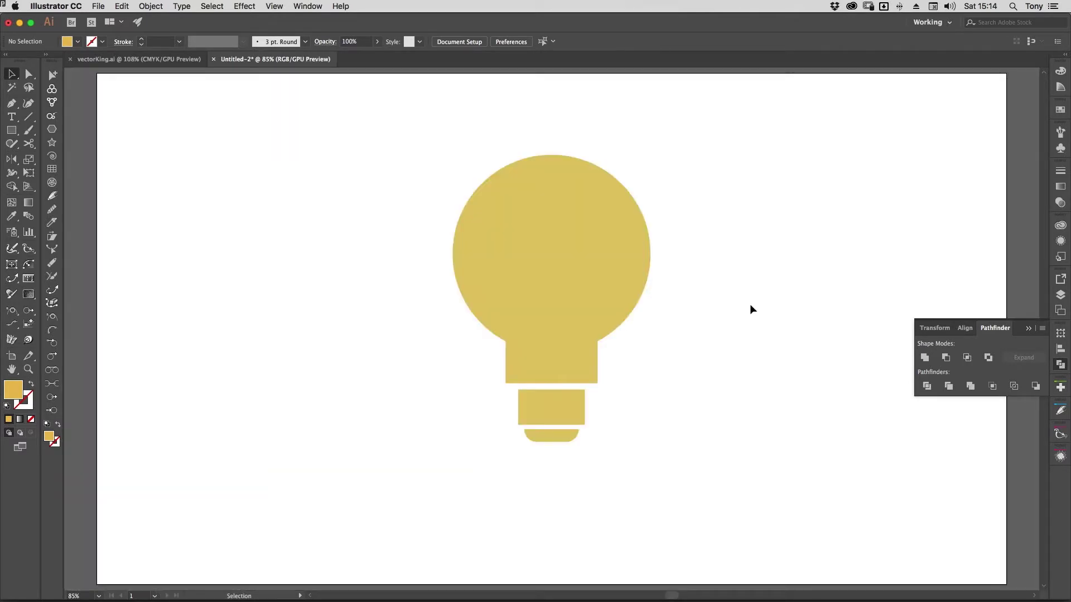
pyautogui.click(561, 368)
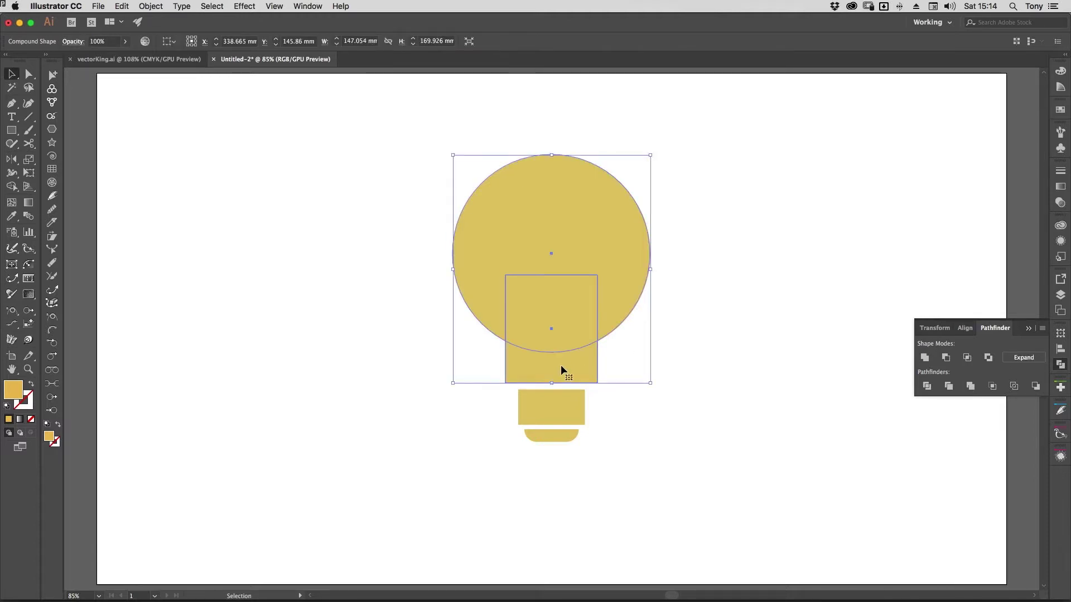
# In isolation mode, lower the neck rectangle's top edge so it is about 62.273 mm tall.
pyautogui.doubleClick(561, 365)
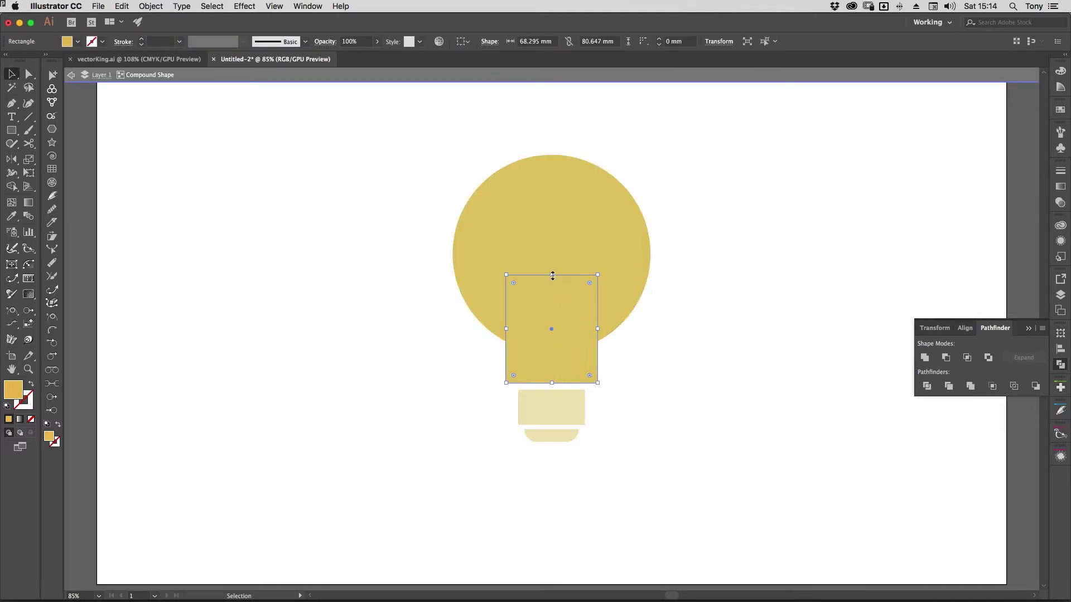
pyautogui.moveTo(552, 275); pyautogui.dragTo(555, 301)
pyautogui.click(711, 296)
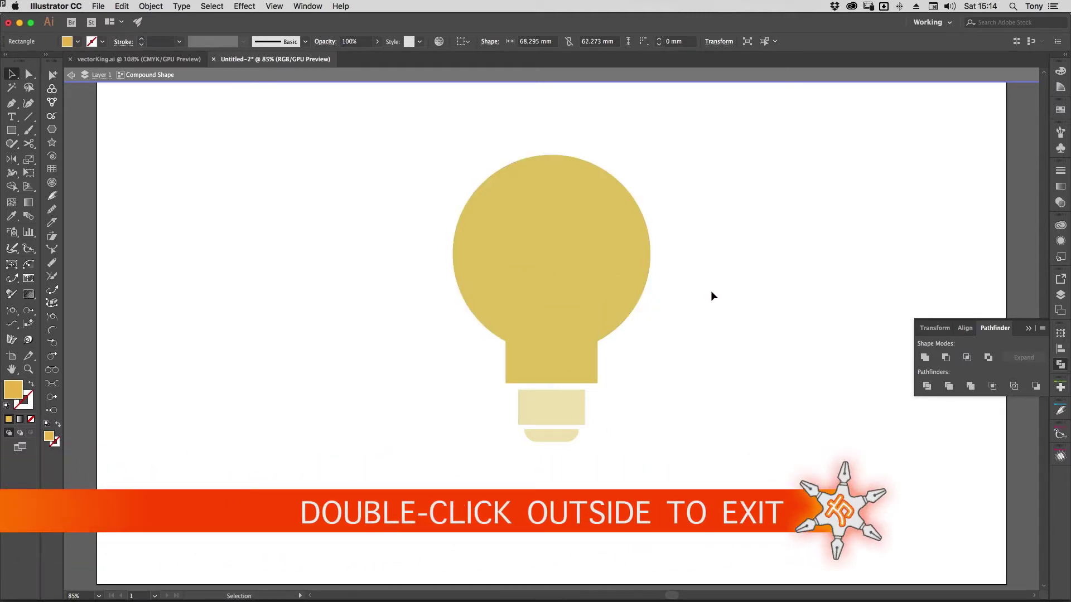
pyautogui.doubleClick(711, 292)
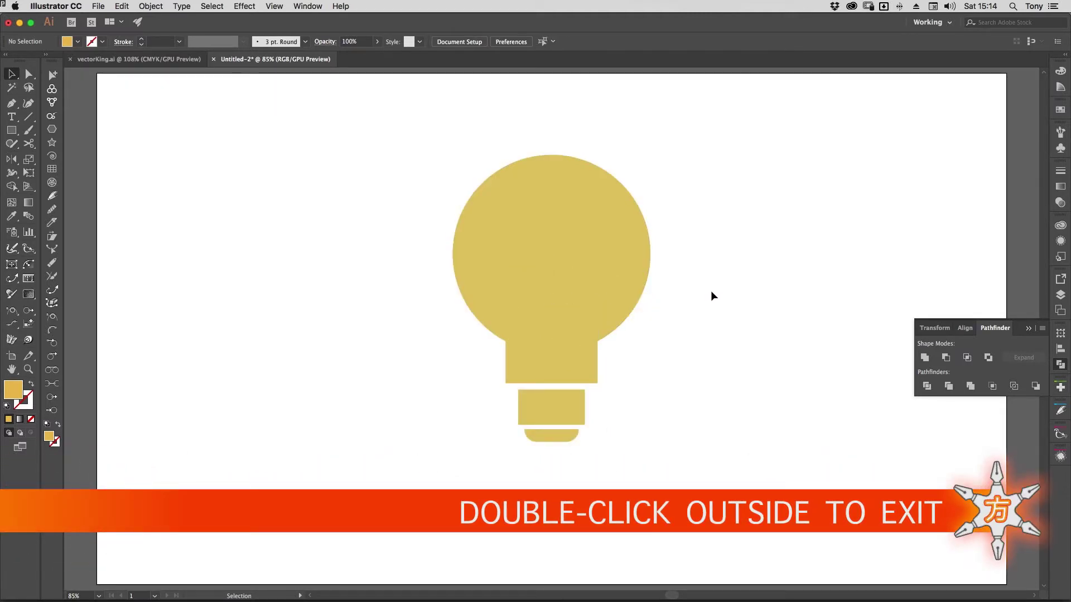
pyautogui.click(508, 279)
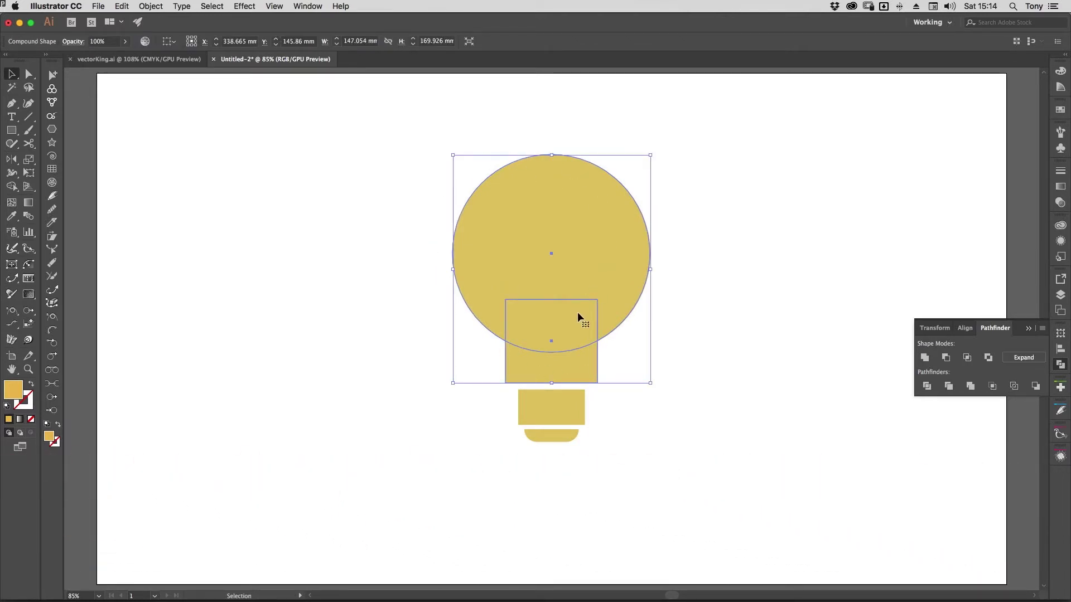
# Apply a Round Corners effect with a 10 mm radius to the merged bulb shape.
pyautogui.click(245, 6)
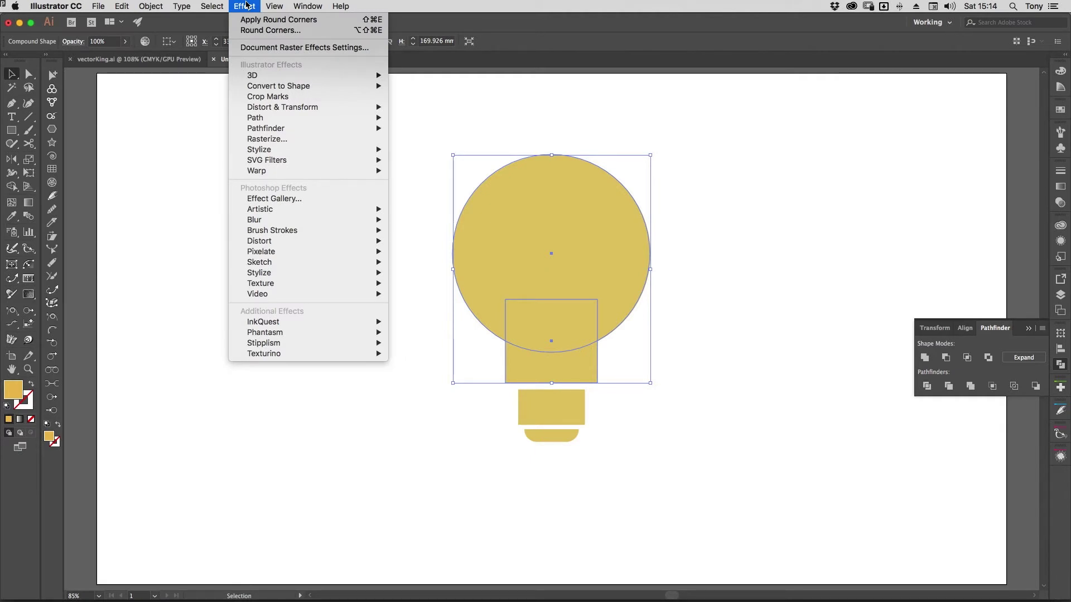
pyautogui.moveTo(300, 152)
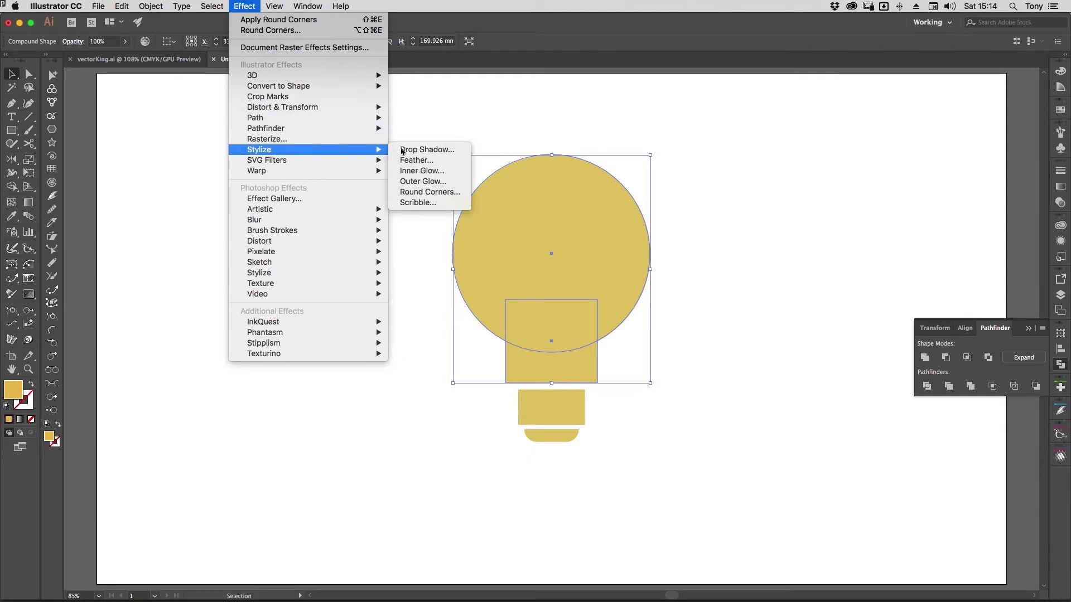
pyautogui.click(449, 191)
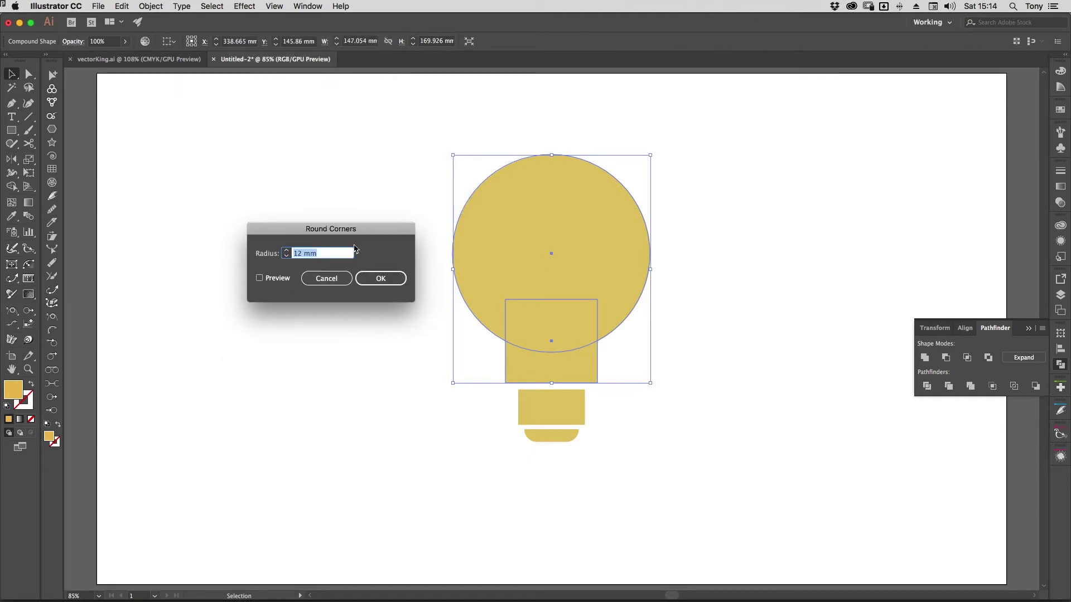
pyautogui.click(278, 279)
pyautogui.click(332, 253)
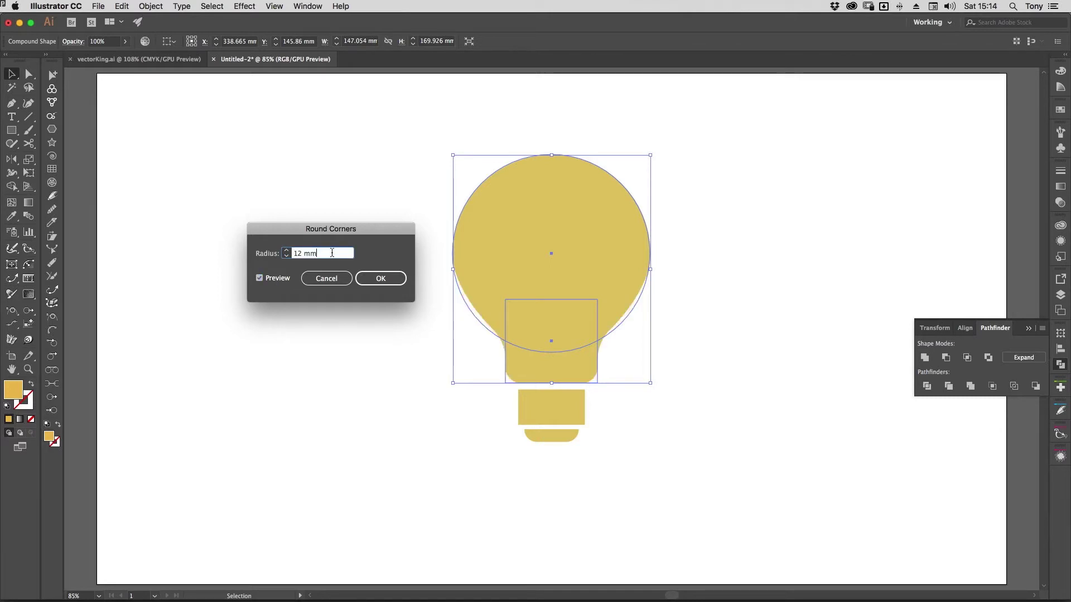
pyautogui.press('Up')
pyautogui.press('Up')
pyautogui.press('Down')
pyautogui.press('Down')
pyautogui.press('Down')
pyautogui.click(382, 279)
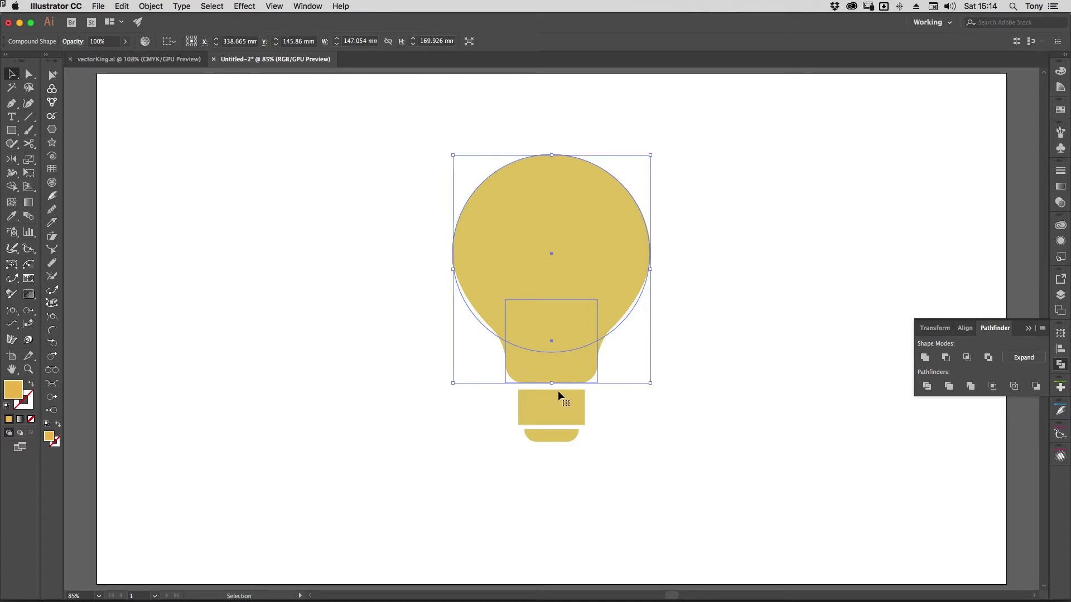
# Nudge the lower base rectangle up by one arrow-key step.
pyautogui.click(706, 446)
pyautogui.click(565, 417)
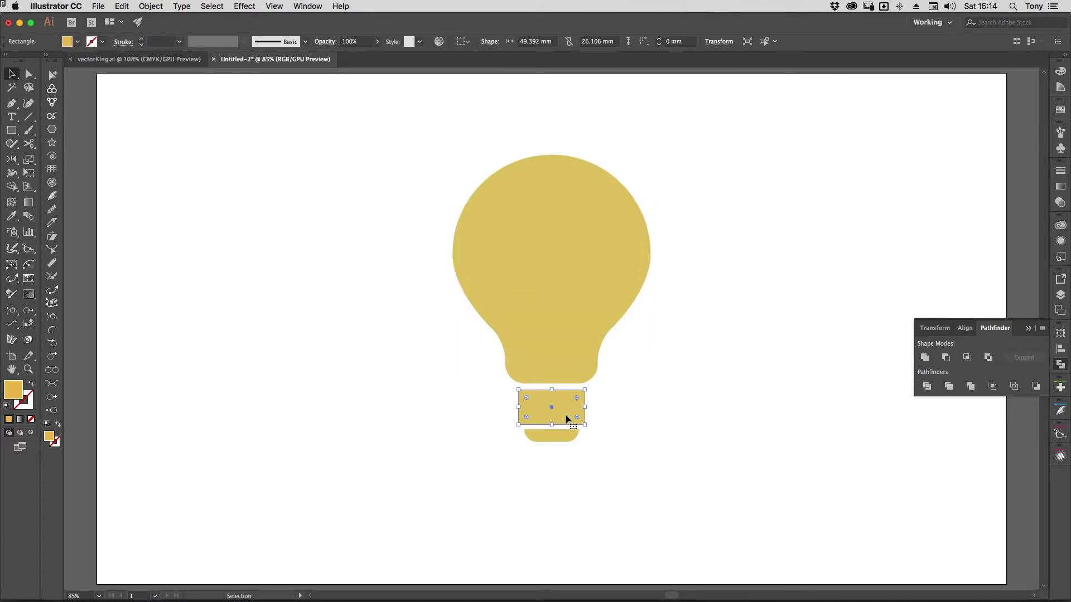
pyautogui.press('Up')
pyautogui.press('Up')
pyautogui.click(564, 437)
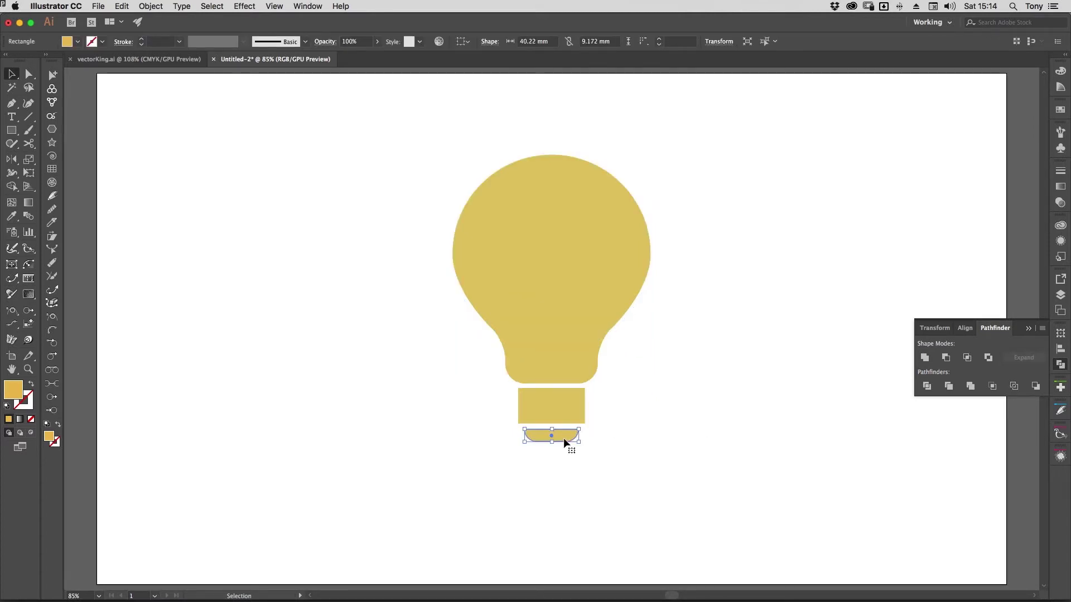
pyautogui.click(637, 423)
# Unite the bulb body, base and bottom cap into one compound shape.
pyautogui.moveTo(378, 250); pyautogui.dragTo(650, 494)
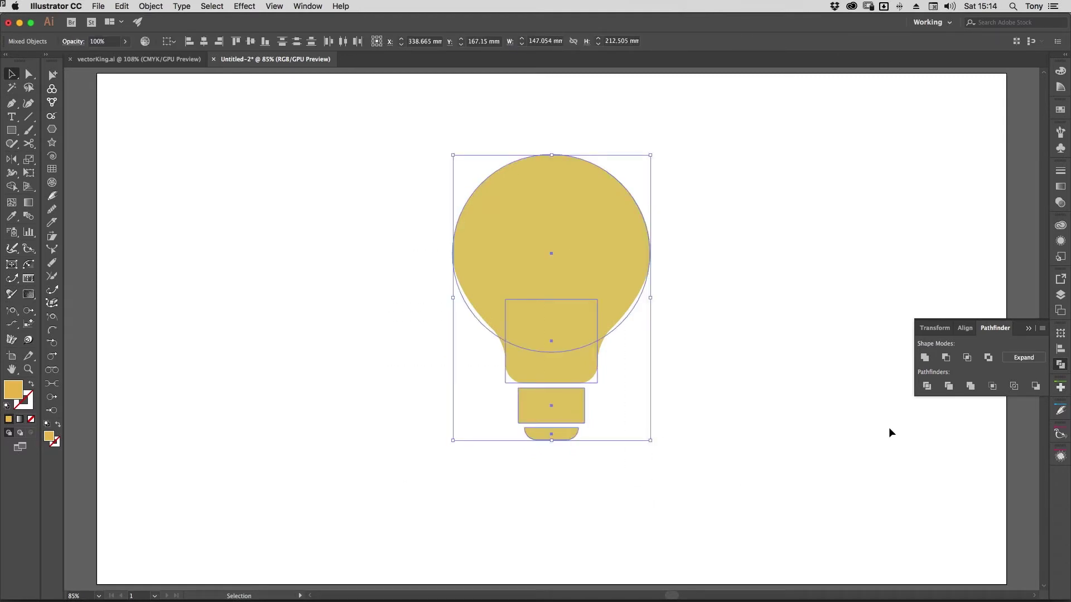
pyautogui.click(927, 360)
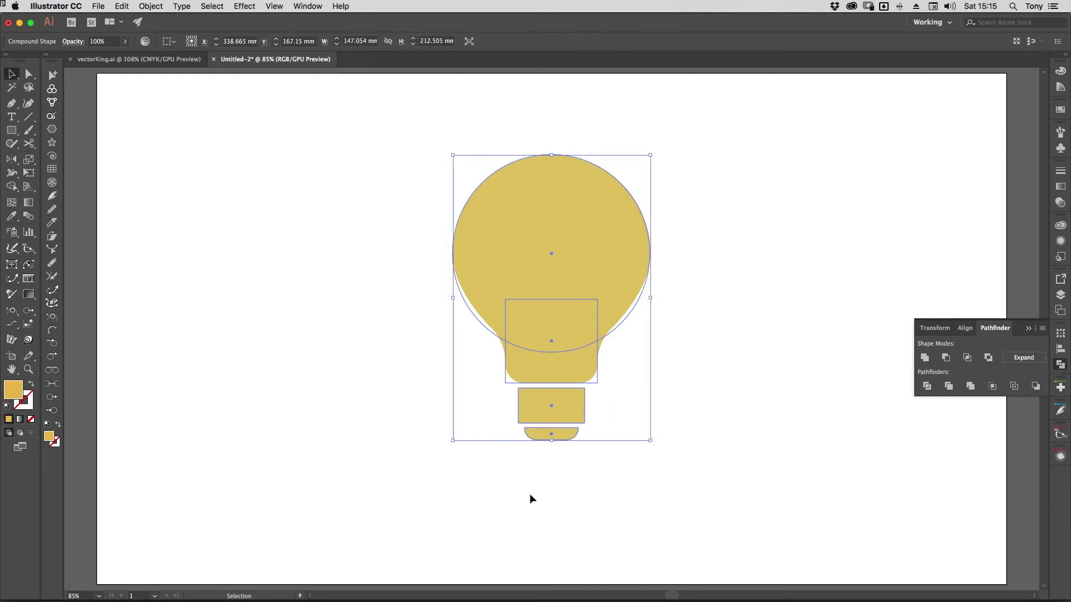
pyautogui.click(747, 441)
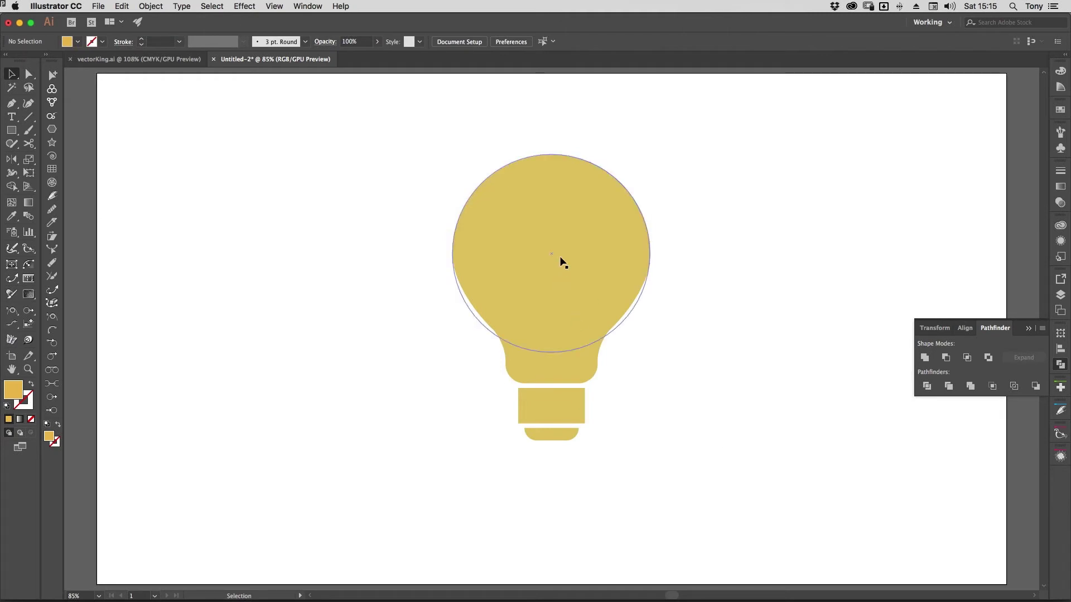
# Move the bulb left, duplicate it to the right, and give the copy the outline graphic style.
pyautogui.moveTo(529, 260); pyautogui.dragTo(603, 271)
pyautogui.press('super+1')
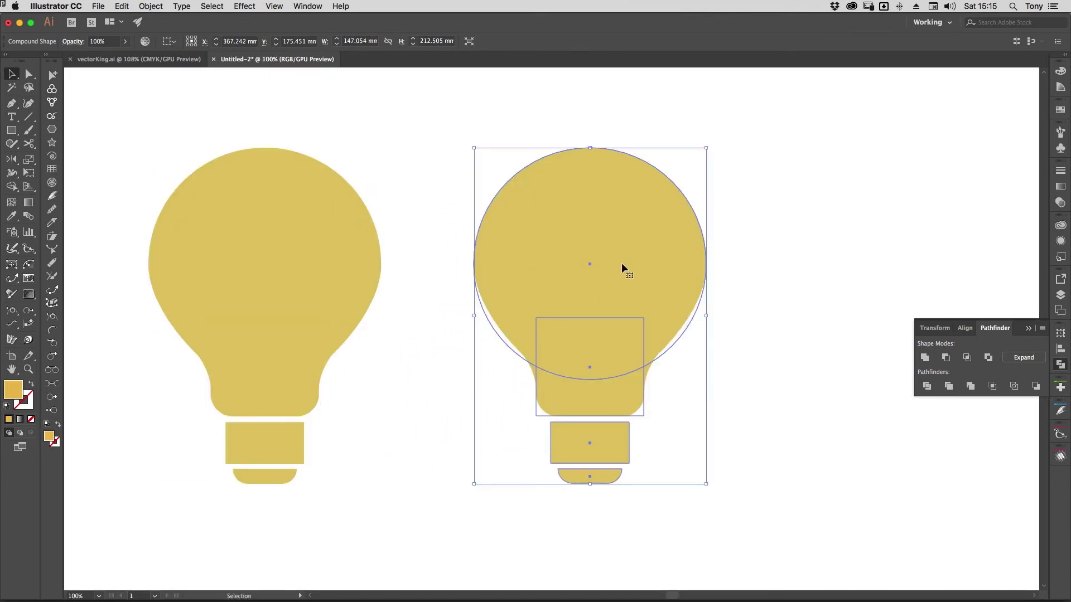
pyautogui.click(1060, 256)
pyautogui.click(946, 243)
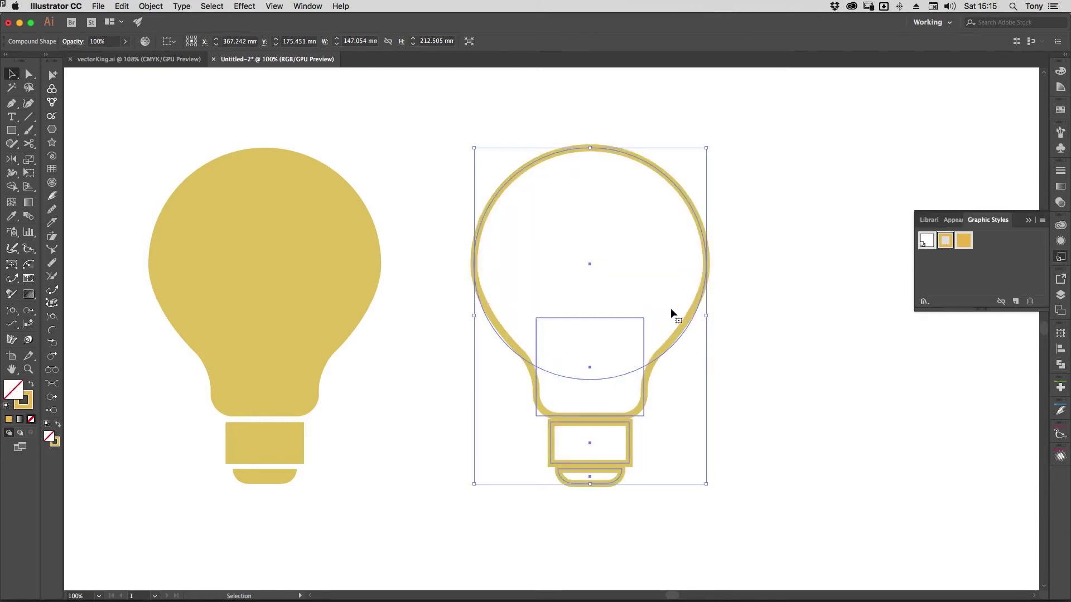
pyautogui.click(801, 225)
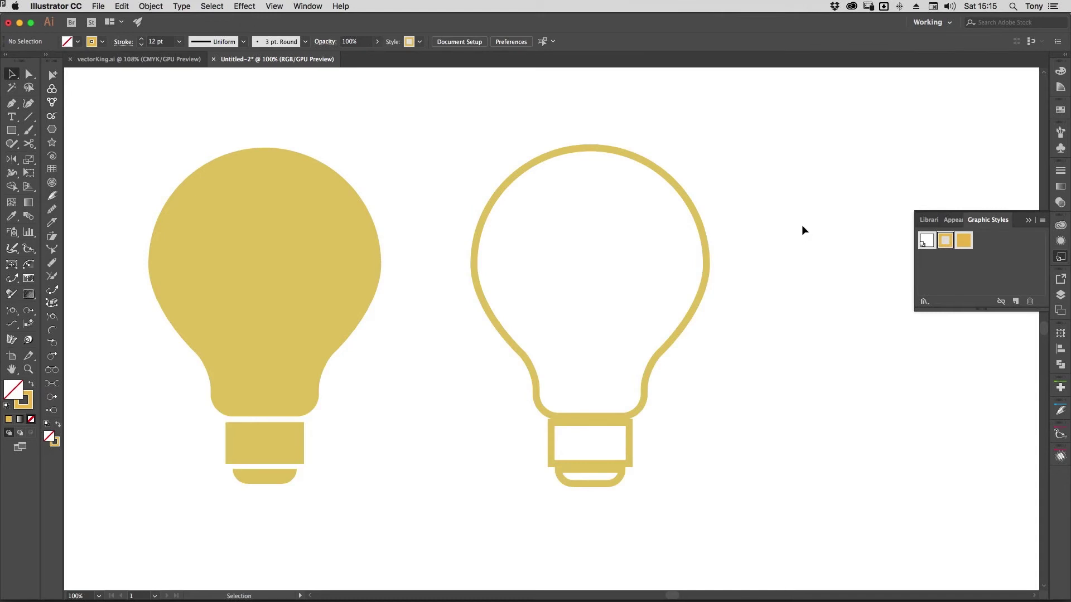